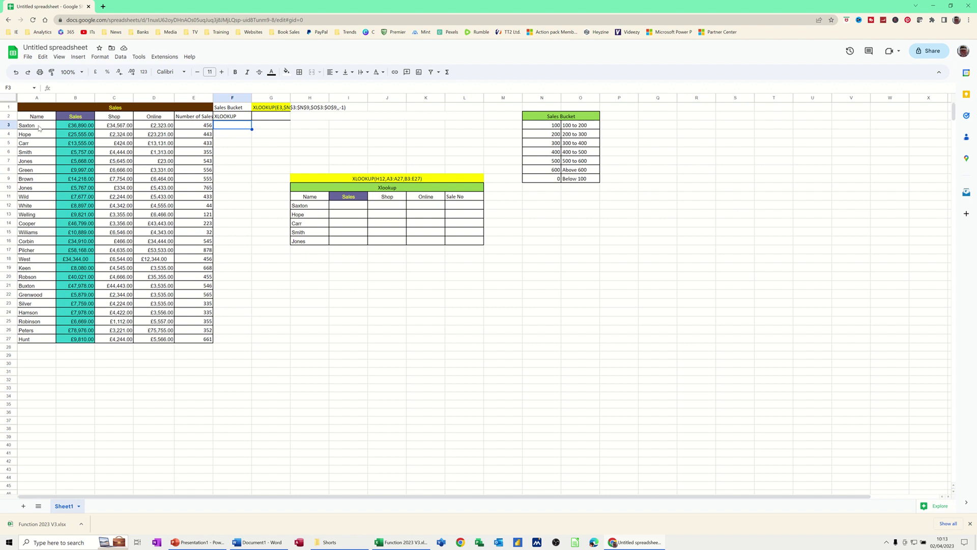
In Saxton's Sales cell I12, write =XLOOKUP(H12,A3:A27,B3:E27) to pull Sales through Sale No
click(345, 206)
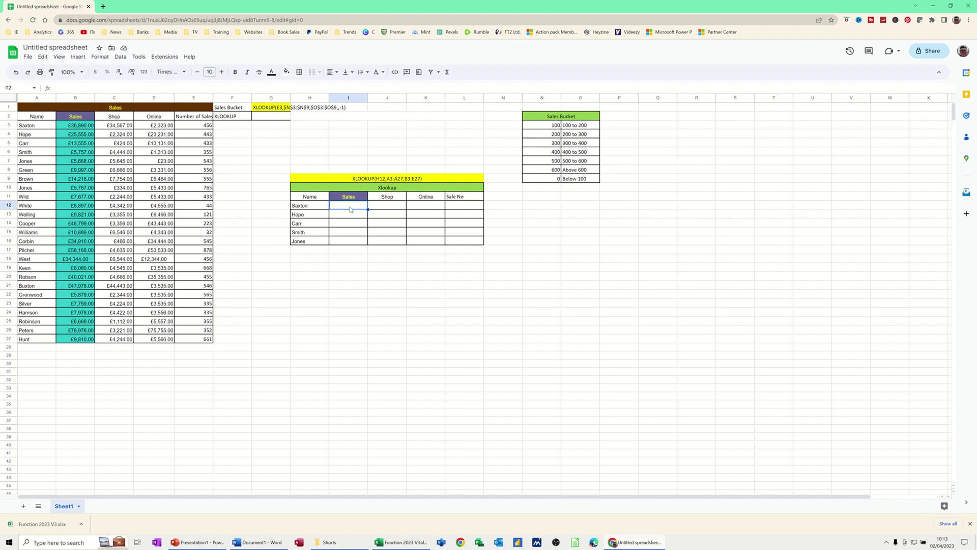
text(=xl)
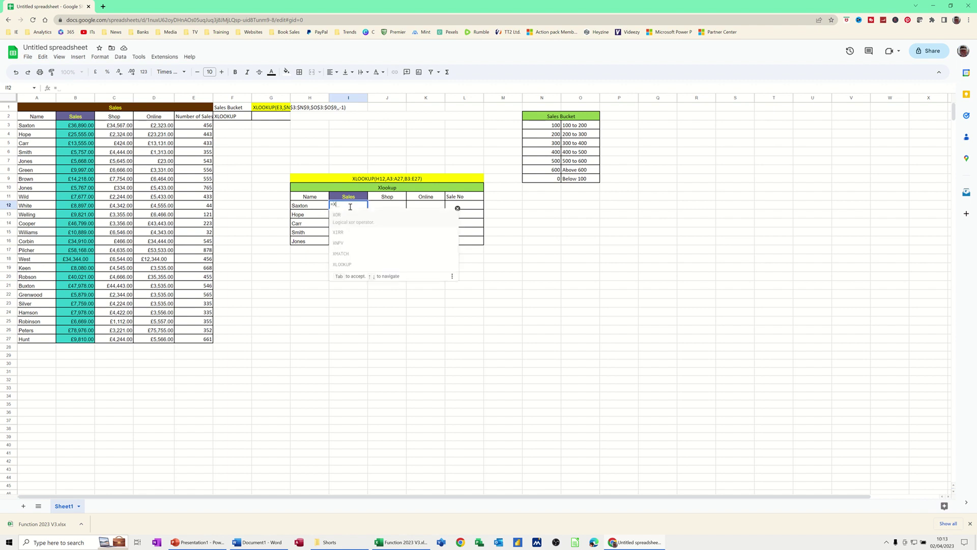
text(oo)
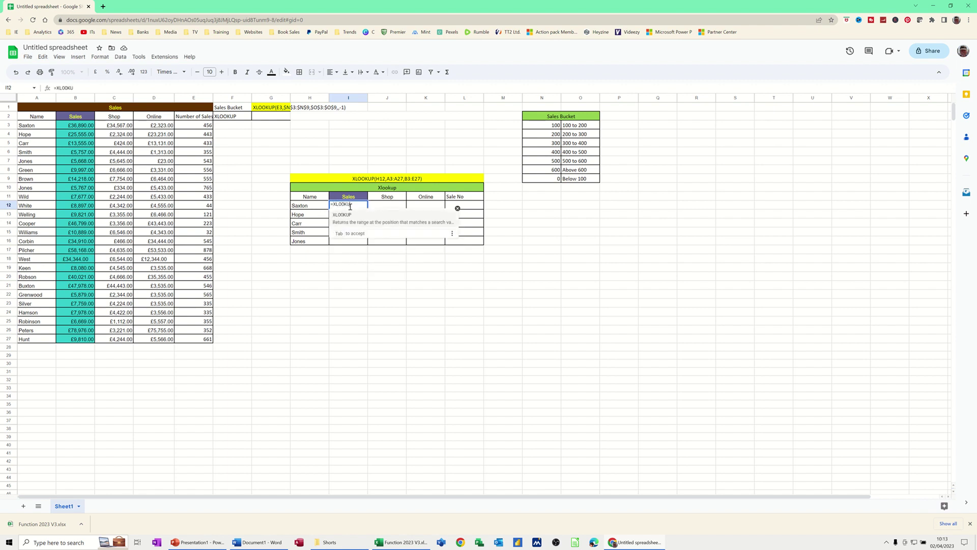
text(kup()
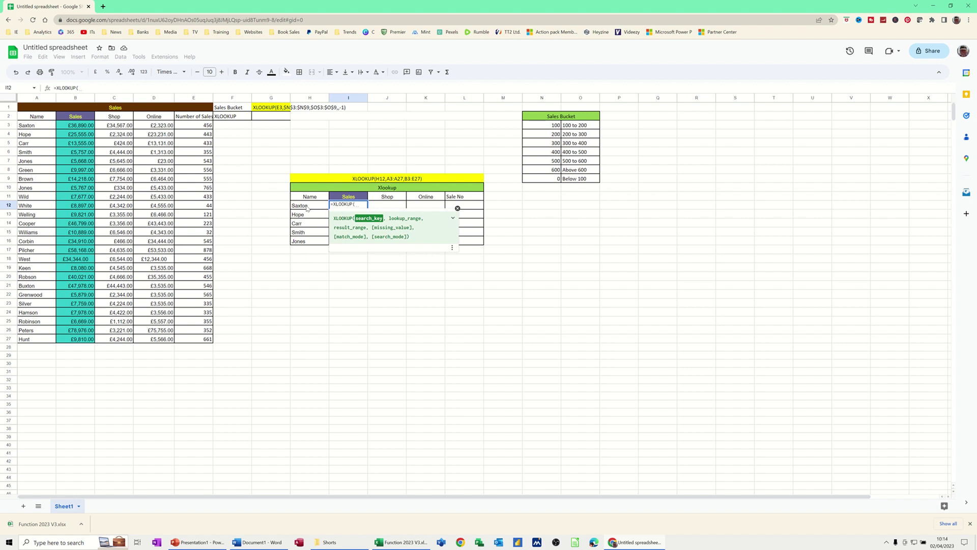
click(307, 208)
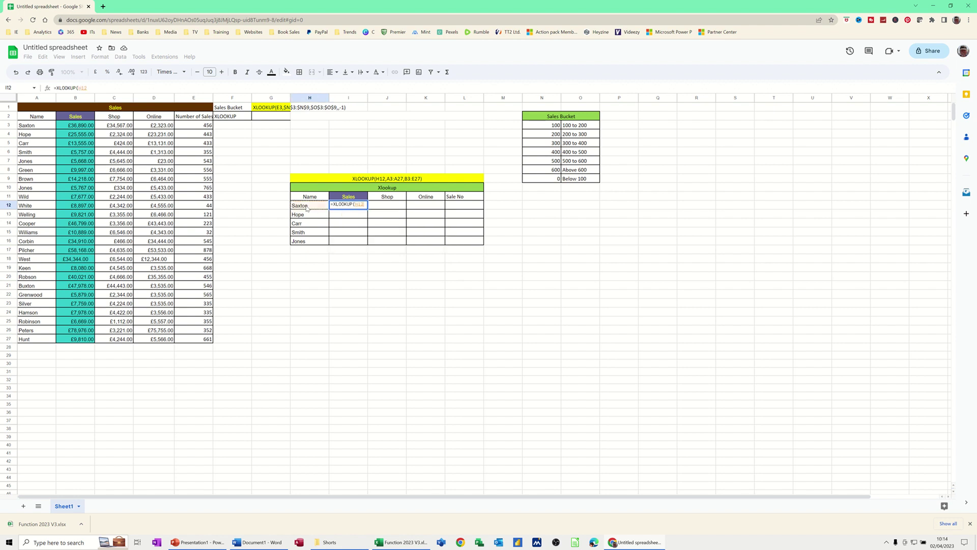
text(,)
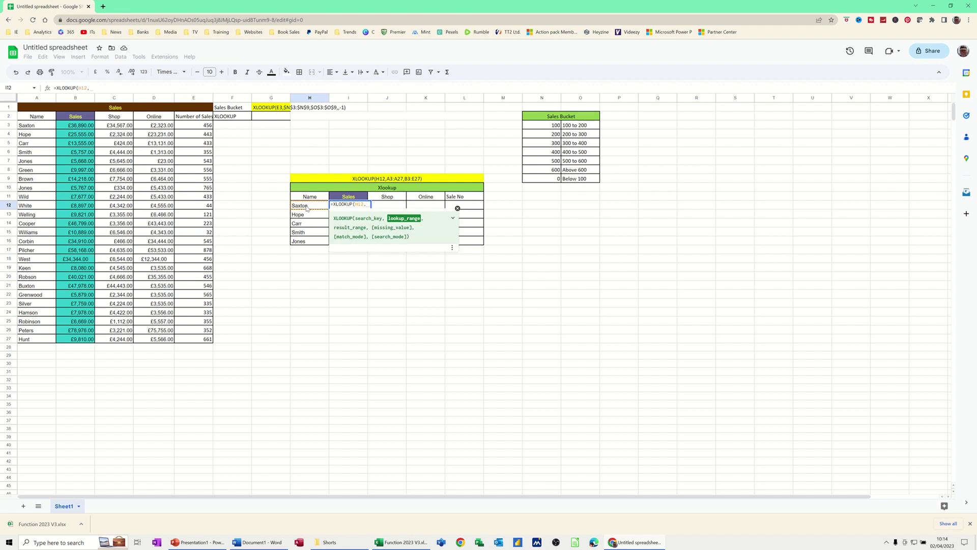
drag(38, 127, 48, 340)
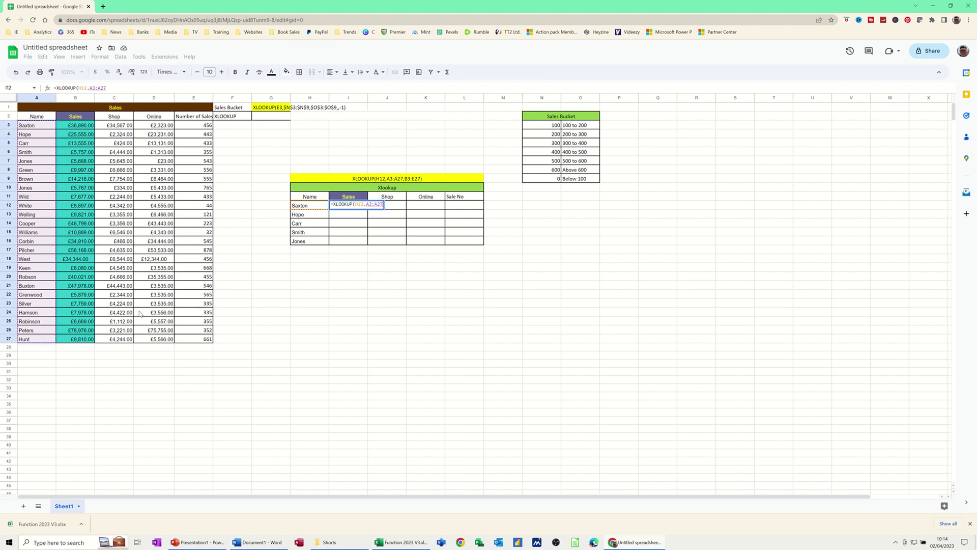
text(,)
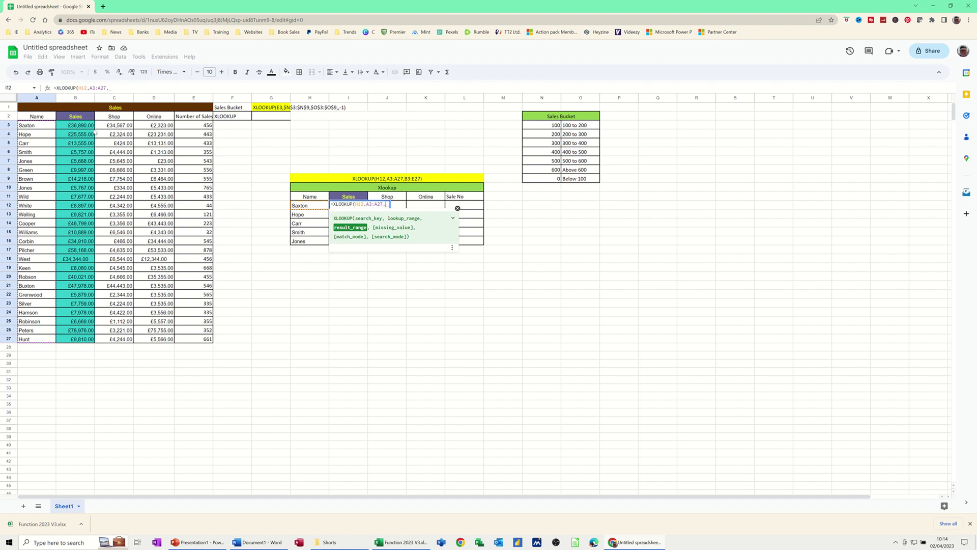
drag(77, 126, 210, 340)
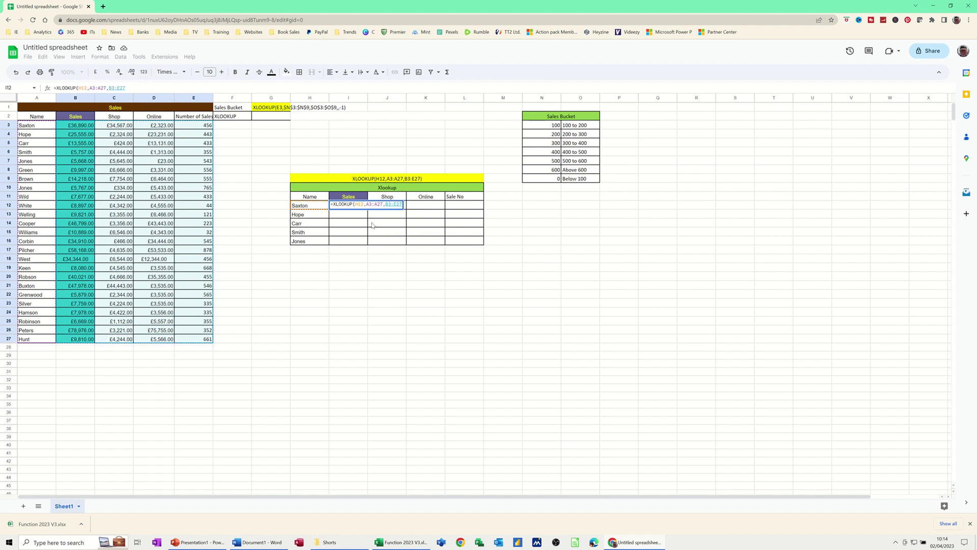
text())
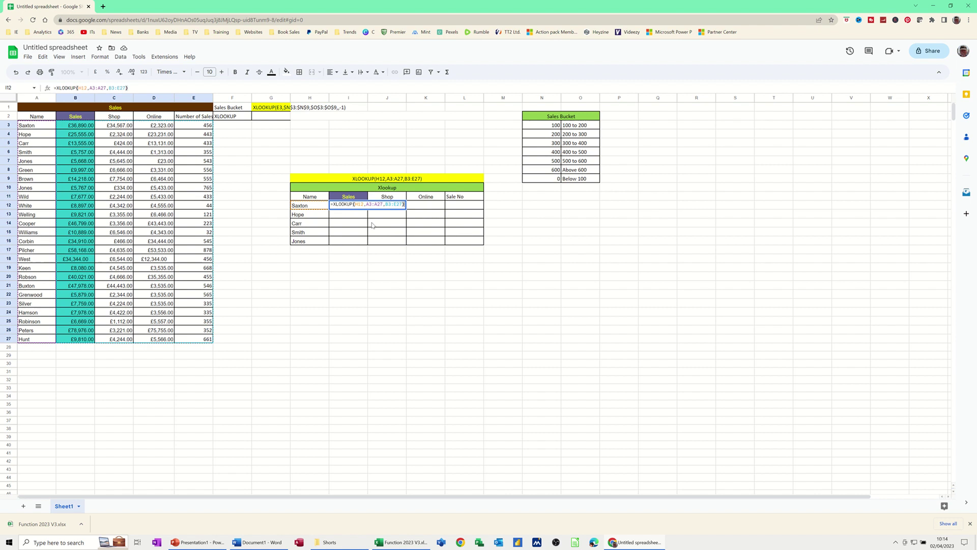
Enter Saxton's XLOOKUP formula and check the spilled Shop, Online and Sale No values
key(Return)
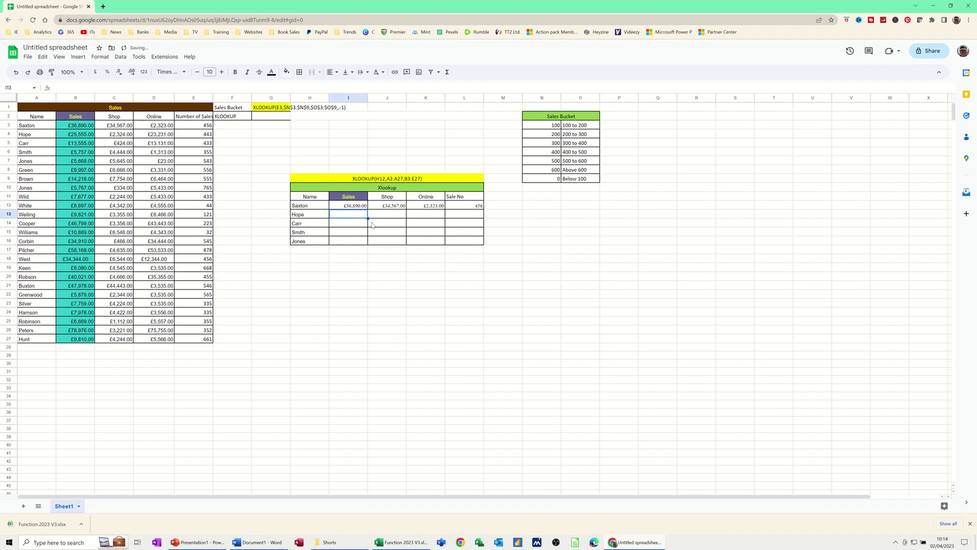
click(382, 206)
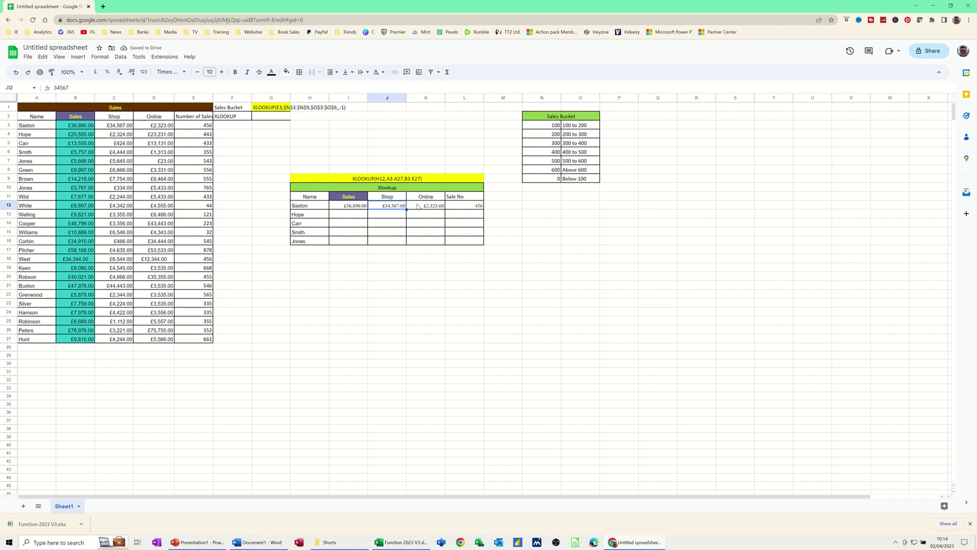
click(418, 206)
click(462, 207)
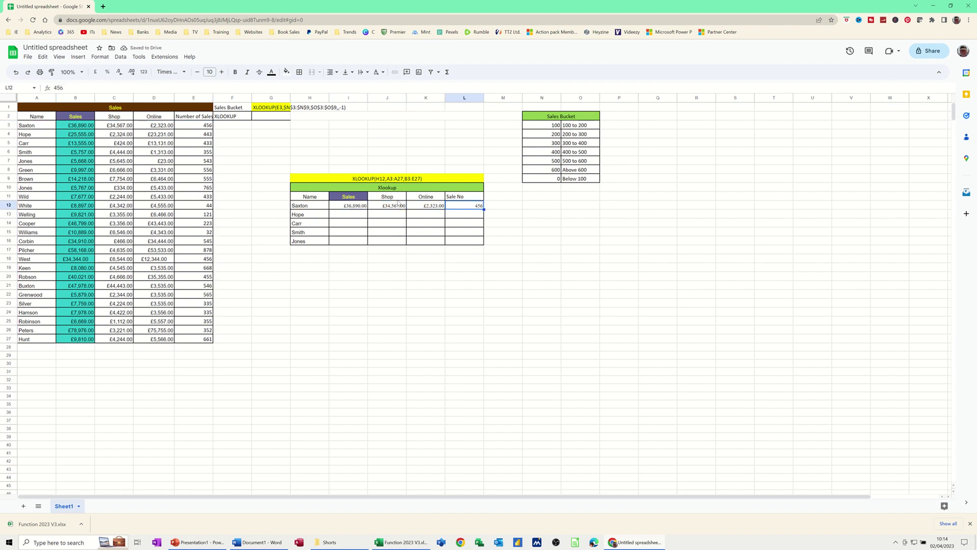
Copy I12's formula down for Hope, Carr, Smith and Jones and compare with the source data
click(357, 206)
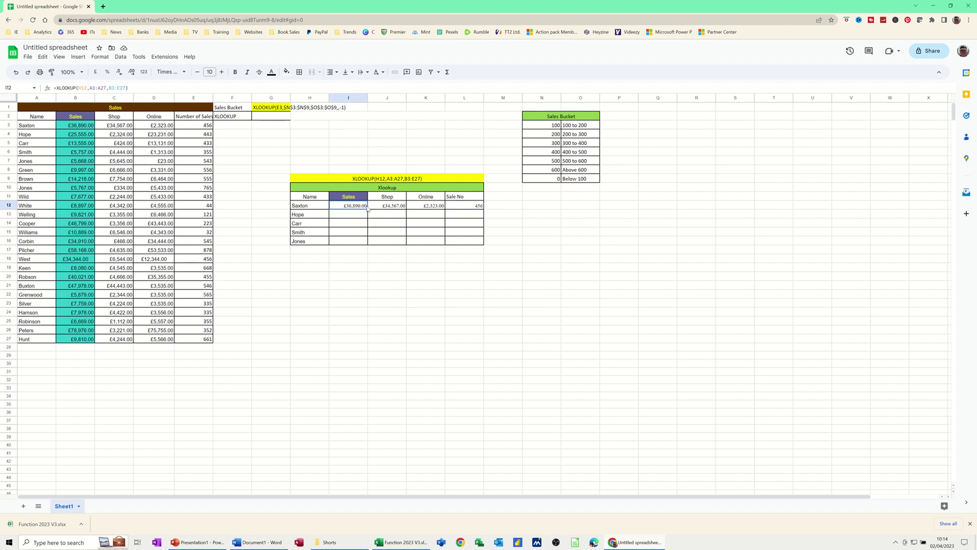
double_click(368, 209)
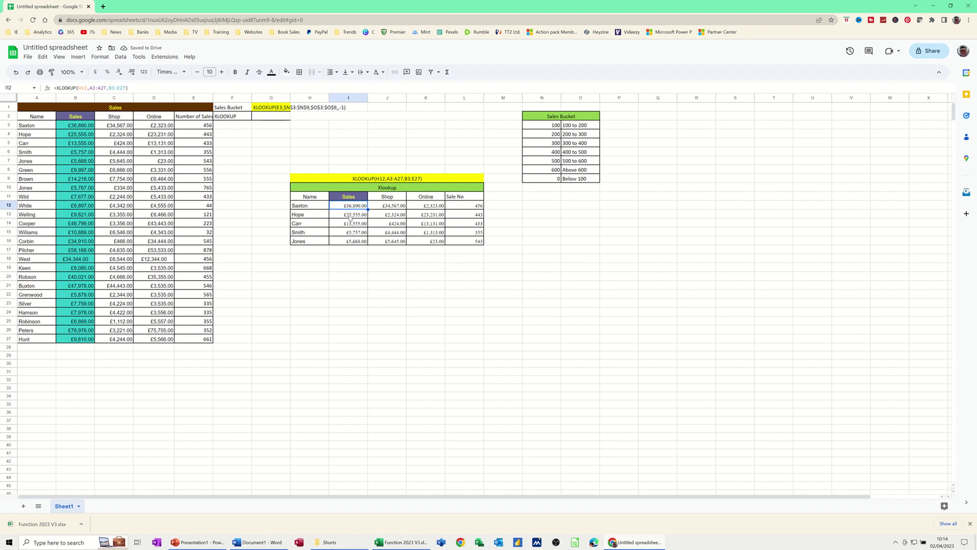
click(351, 216)
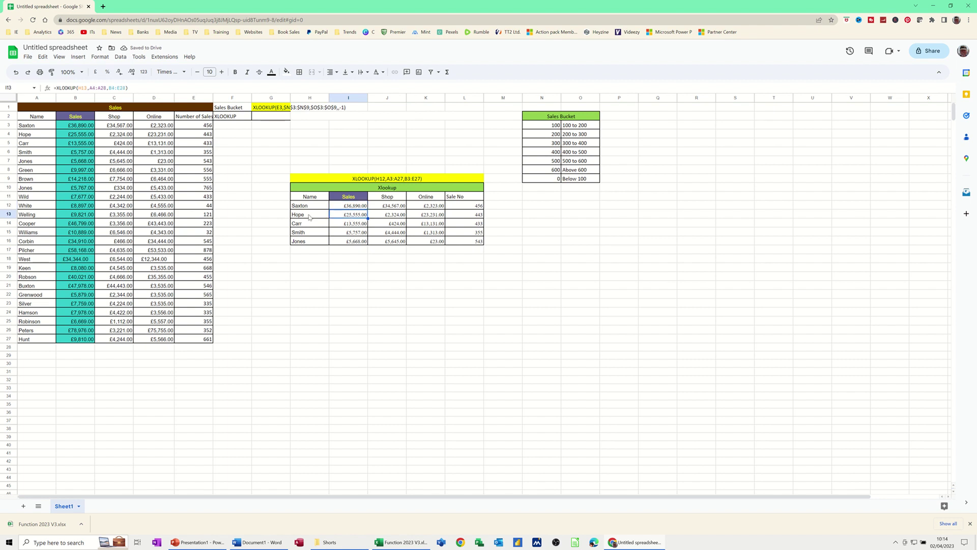
click(69, 136)
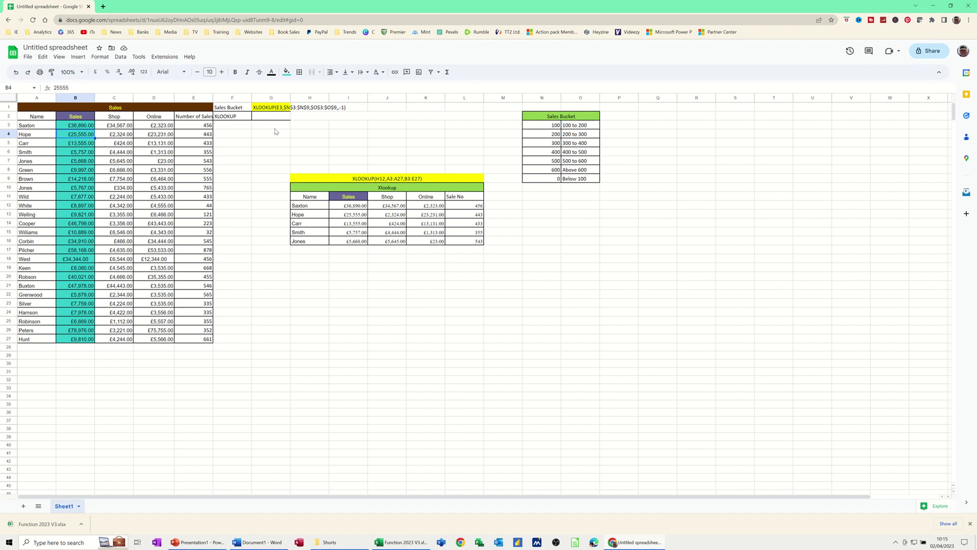
In F3, write =XLOOKUP(E3,$N$3:$N$9,$O$3:$O$9,,-1) to find Saxton's sales bucket
click(233, 129)
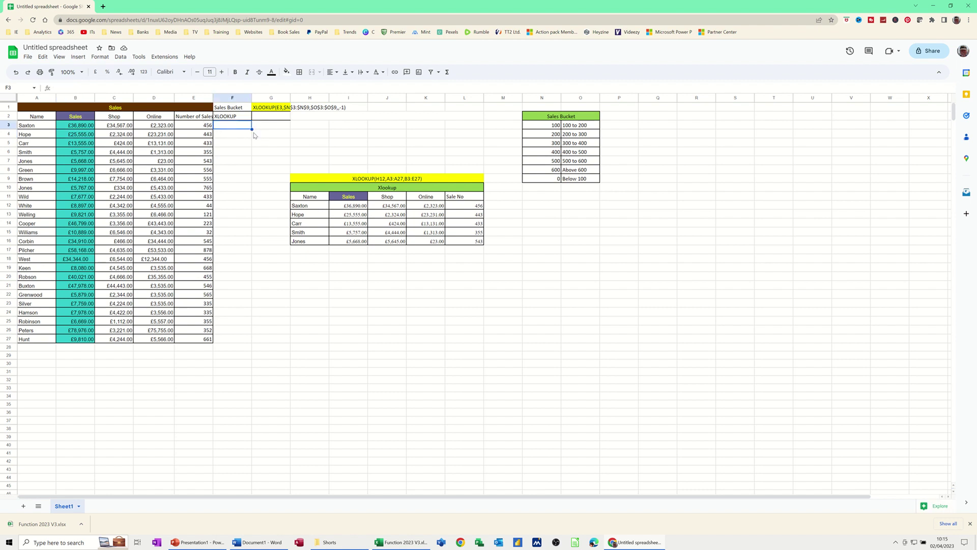
text(=)
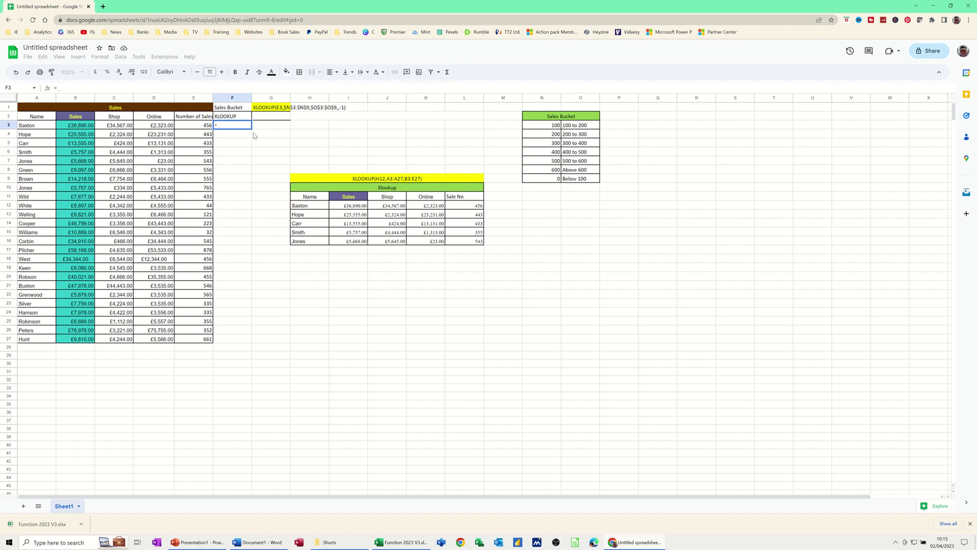
text(XLOOKUP()
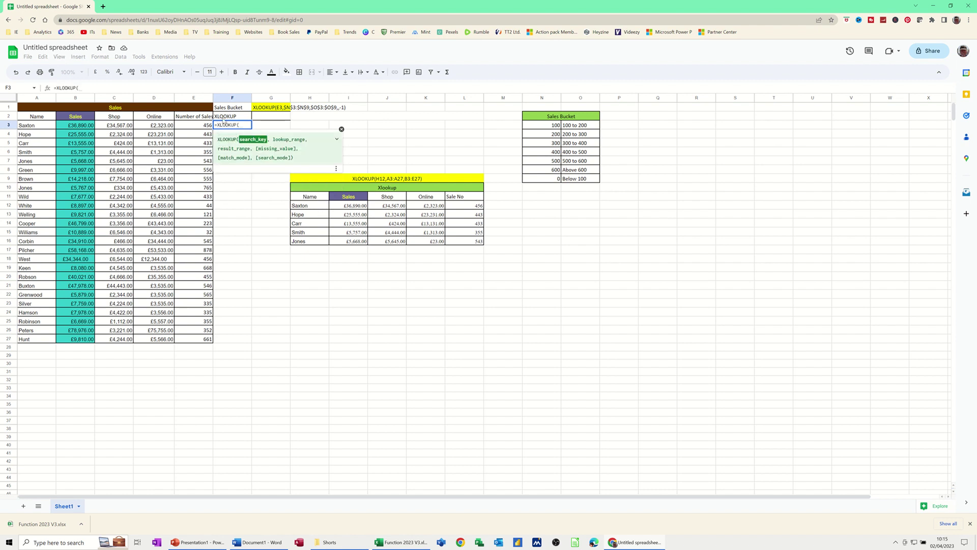
click(202, 125)
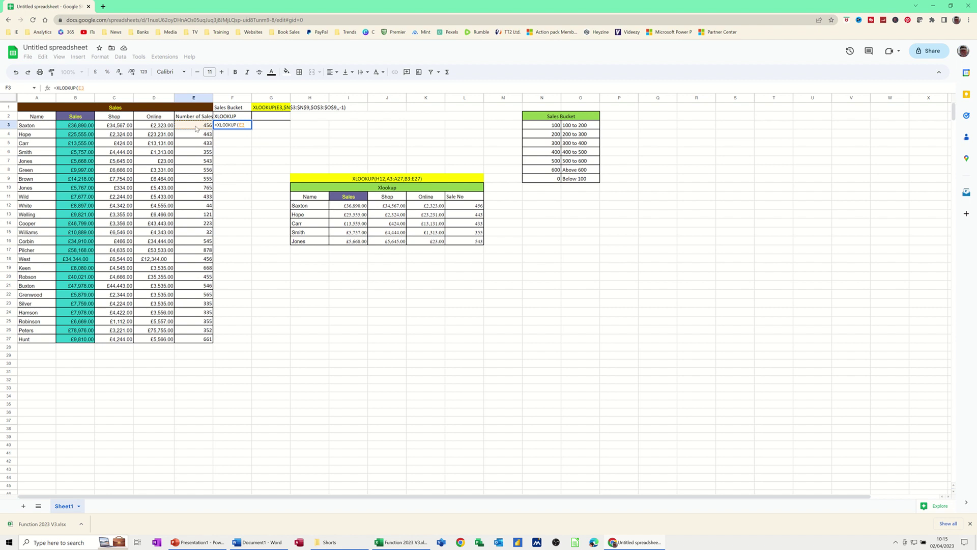
text(,)
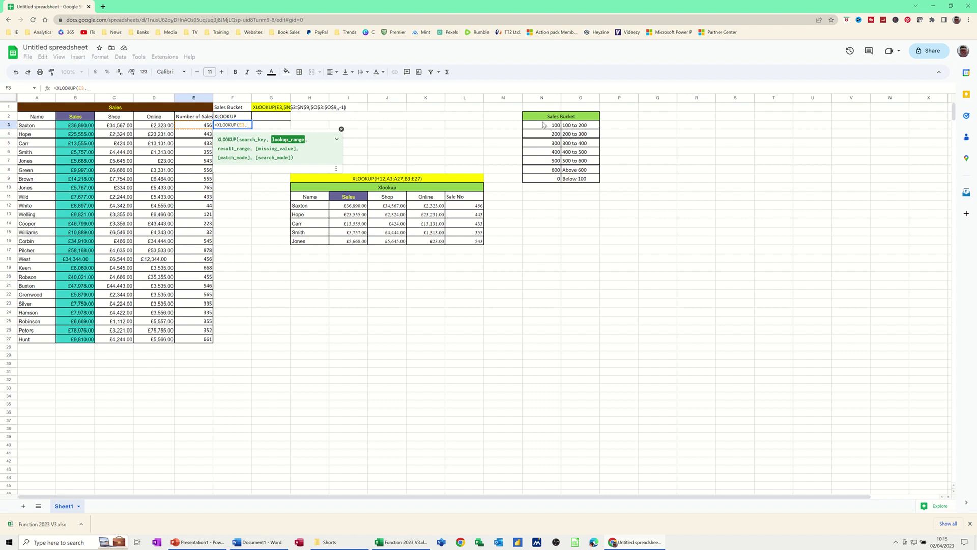
drag(543, 126, 547, 178)
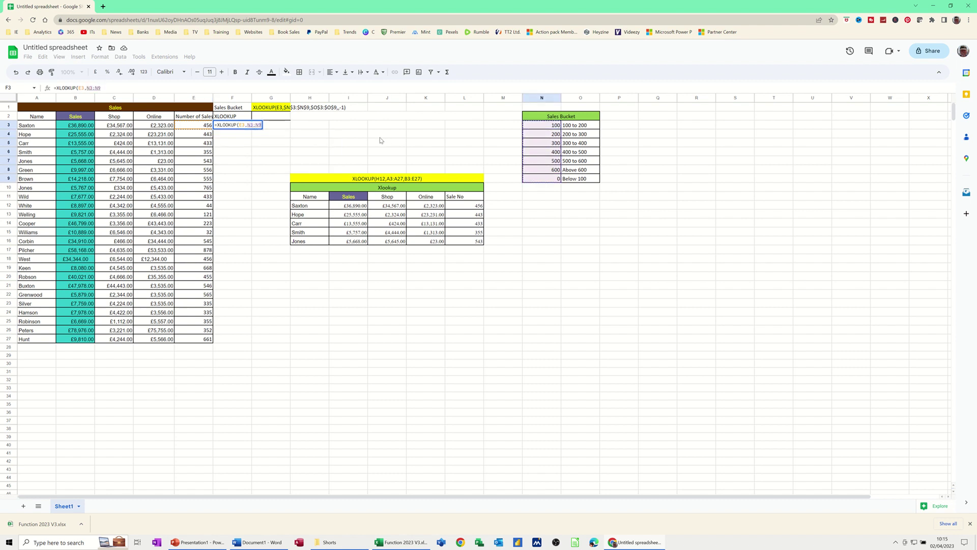
key(F4)
text(,)
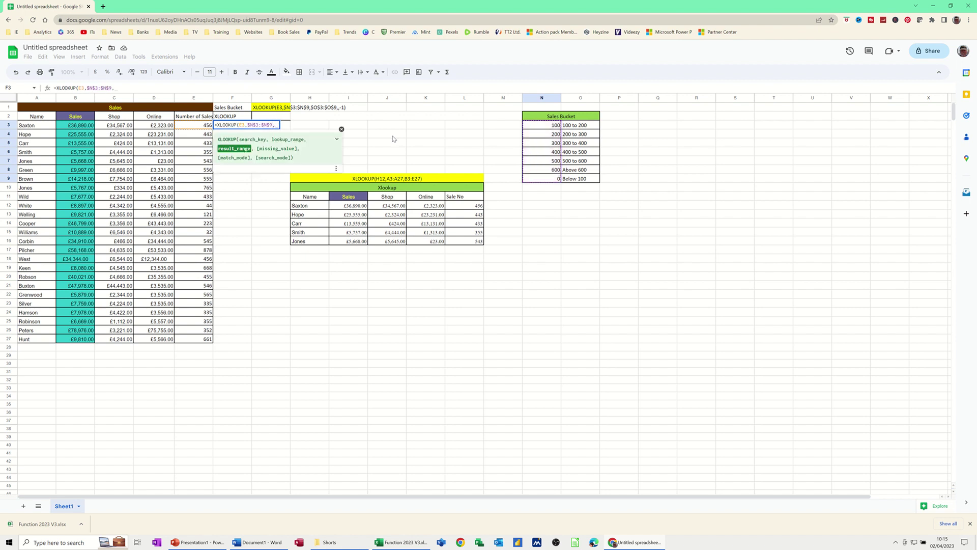
click(576, 126)
drag(579, 158, 582, 182)
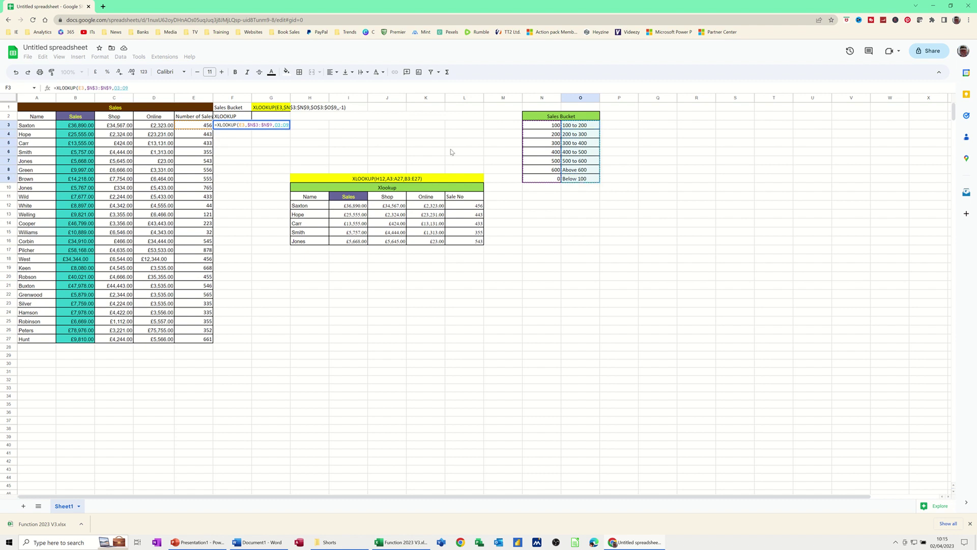
key(F4)
text(,)
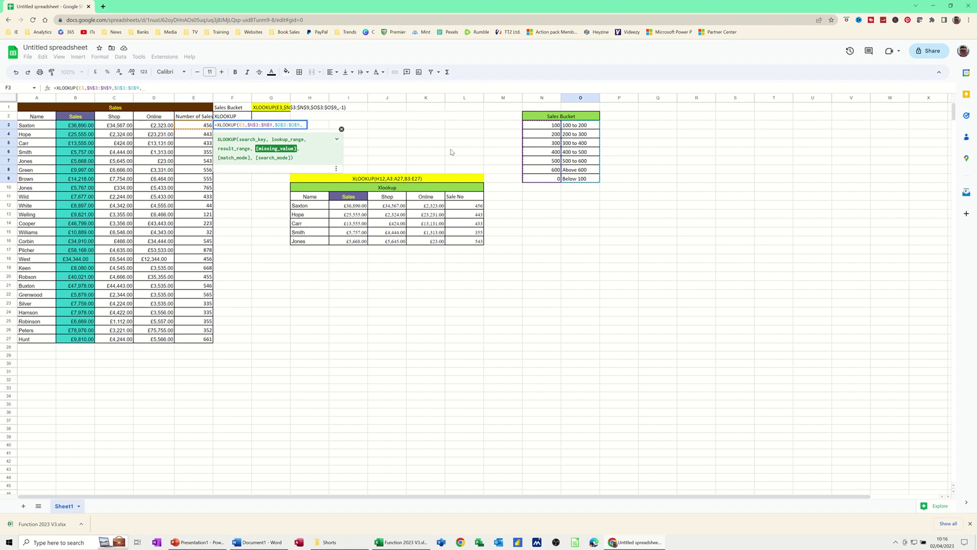
text(,)
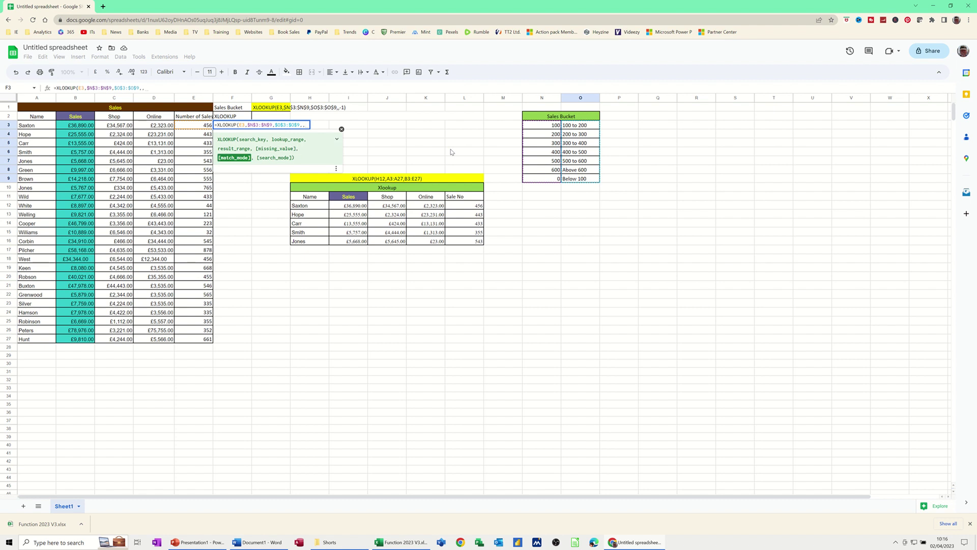
text(-1)
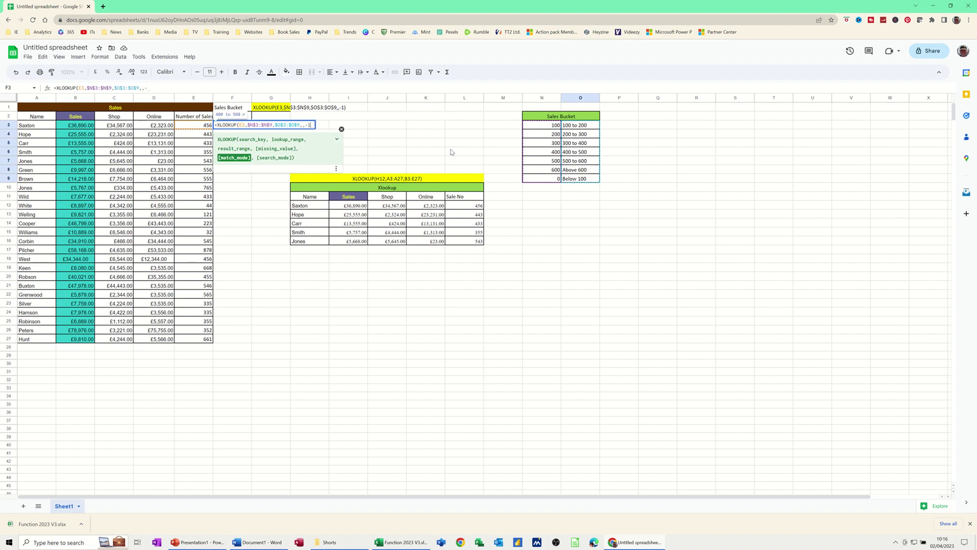
text())
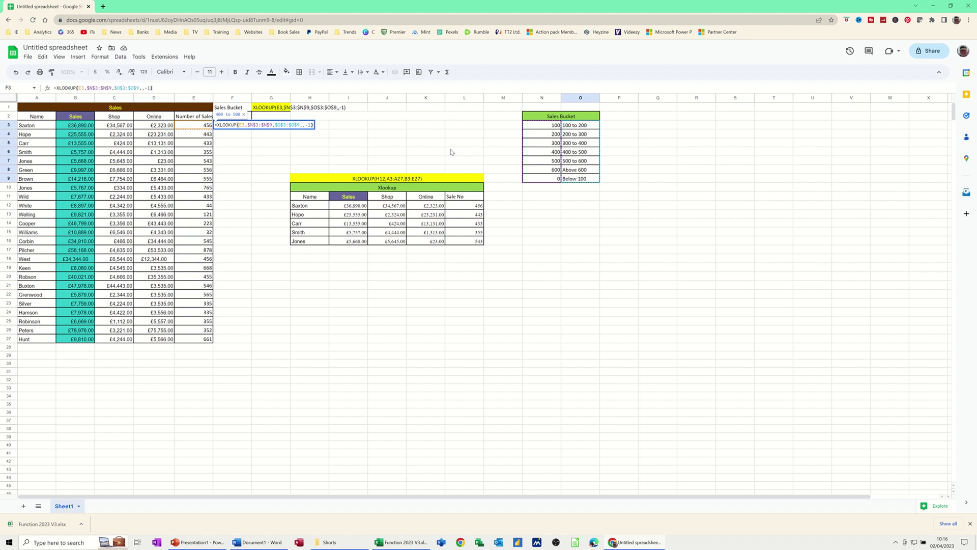
Enter the F3 formula, accept the auto-fill down to F27, and check F7's copy
key(Return)
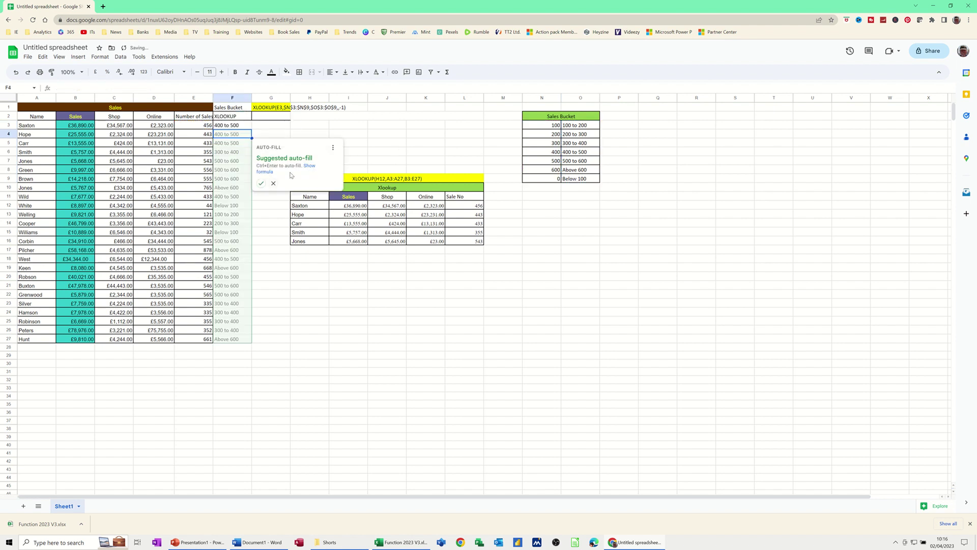
click(260, 183)
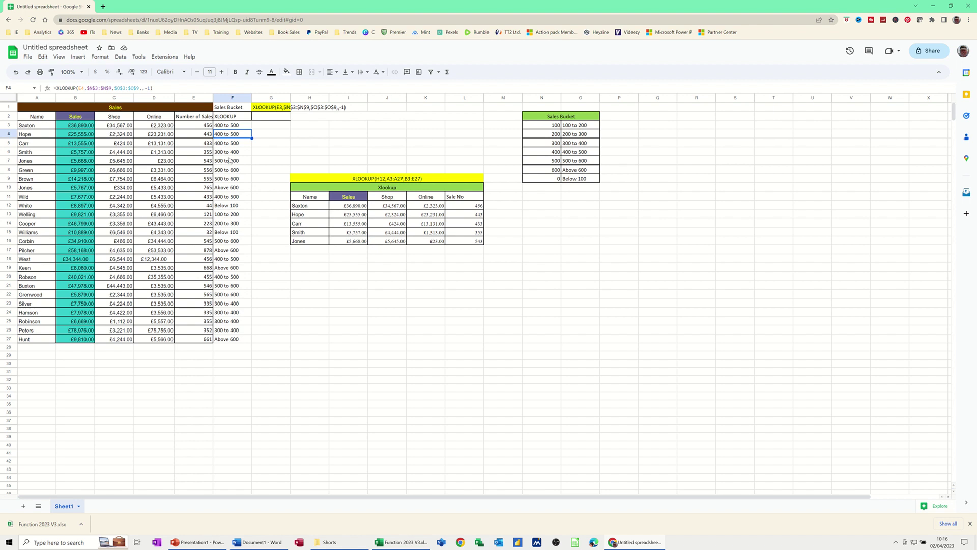
click(229, 160)
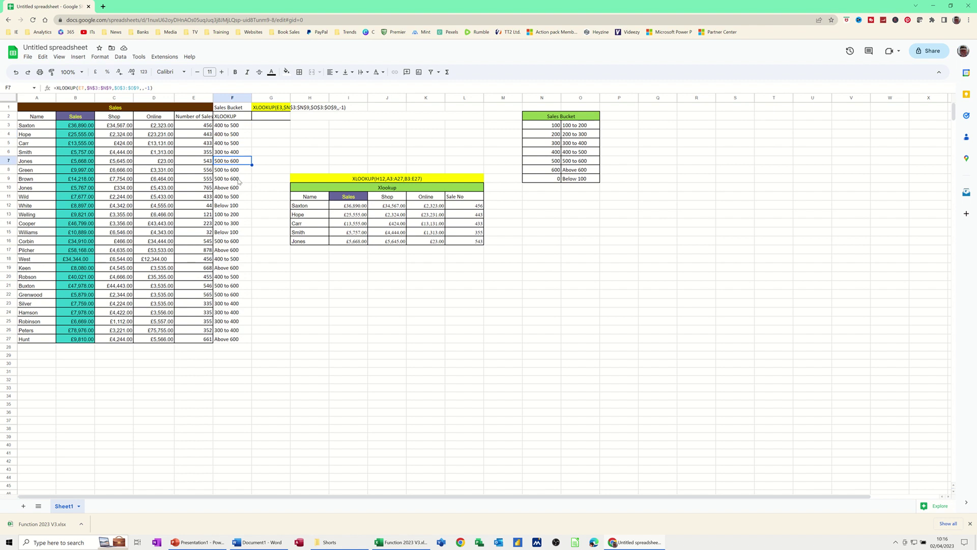